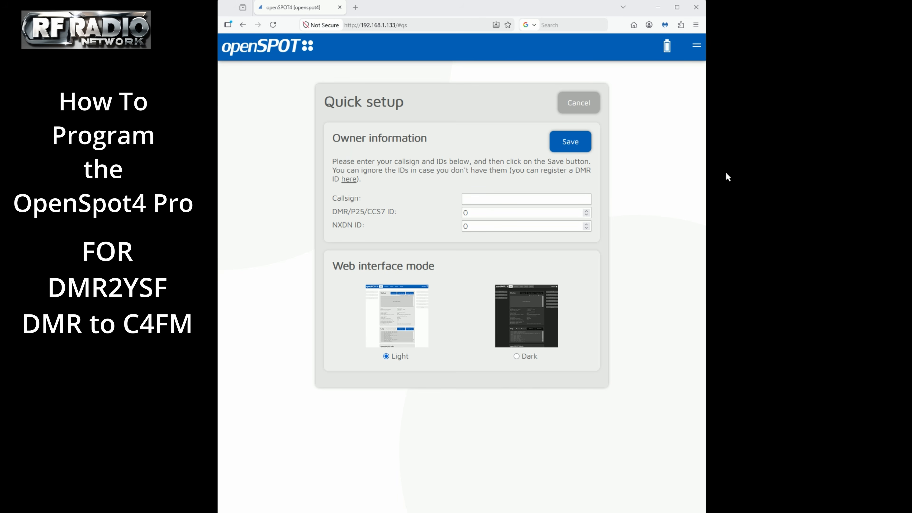
Fill in the owner's callsign and DMR ID, keep the Light web interface mode, and save the owner information
{"action": "left_click", "coordinate": [522, 194]}
{"action": "type", "text": "K"}
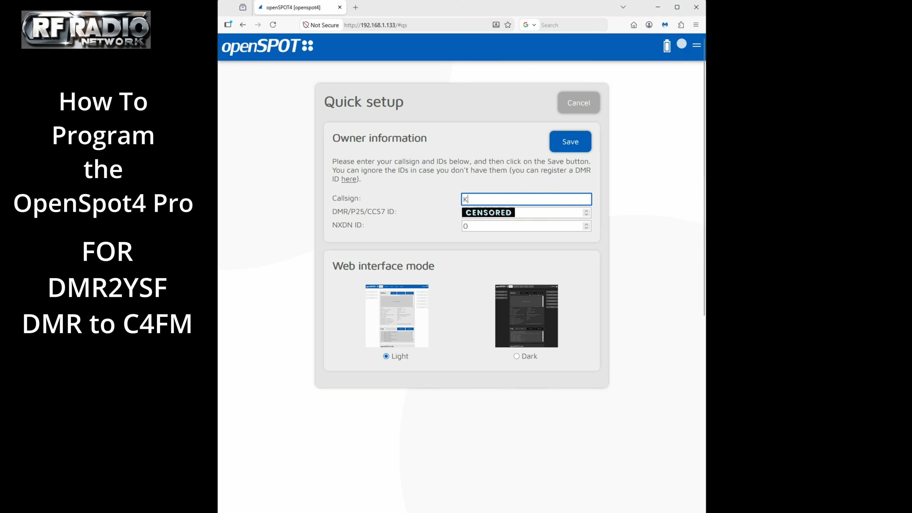
{"action": "type", "text": "D2GAG"}
{"action": "left_click", "coordinate": [517, 357]}
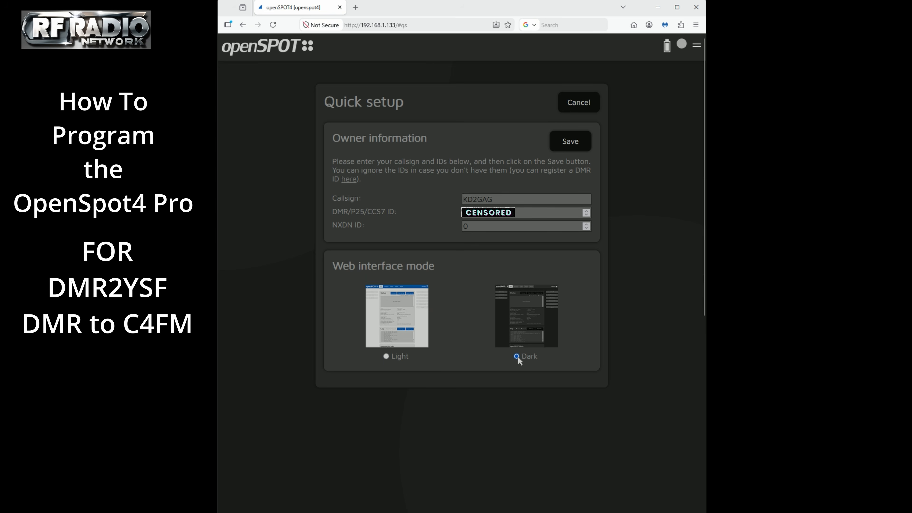
{"action": "left_click", "coordinate": [386, 357]}
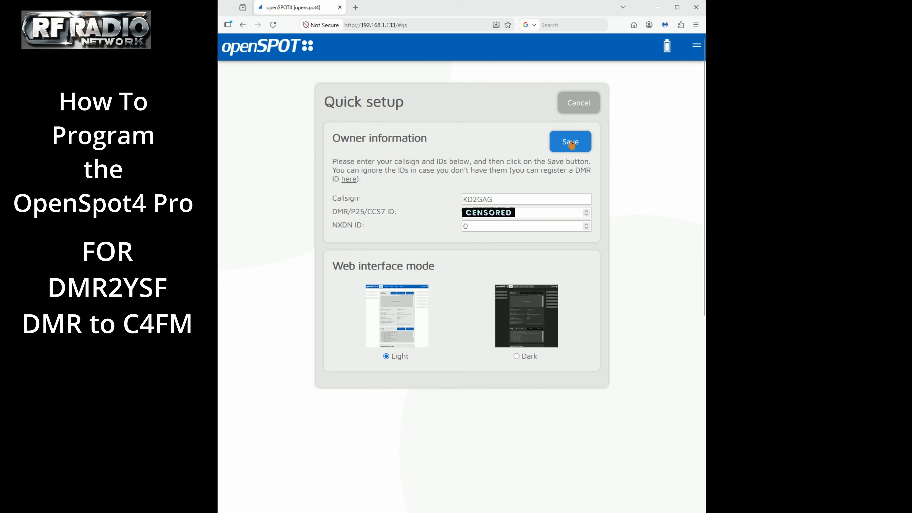
{"action": "left_click", "coordinate": [571, 142]}
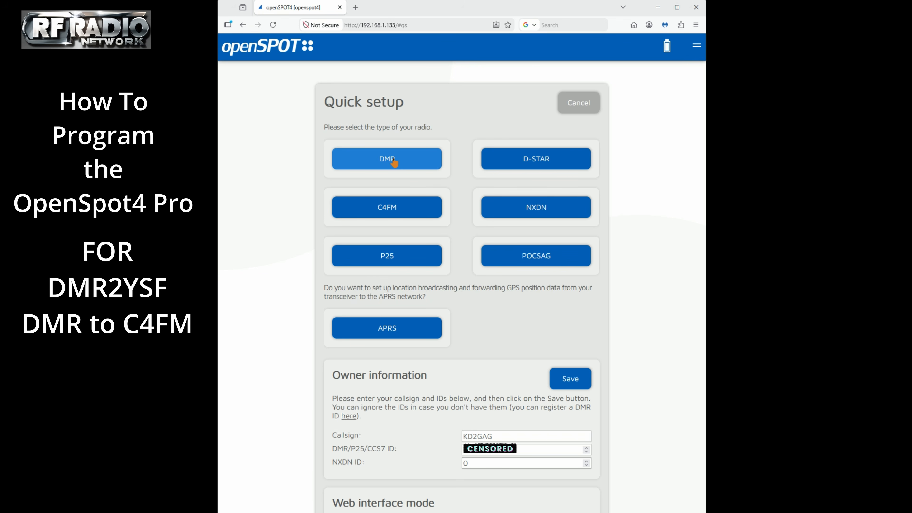
Choose DMR as the radio type and set the radio frequency to 433.600 MHz
{"action": "left_click", "coordinate": [394, 162]}
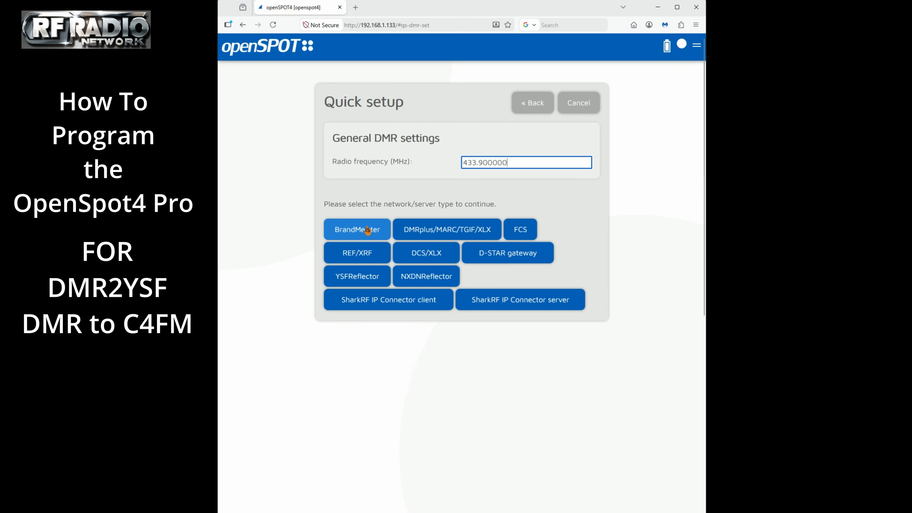
{"action": "left_click", "coordinate": [370, 278]}
{"action": "left_click", "coordinate": [517, 157]}
{"action": "key", "text": "BackSpace"}
{"action": "key", "text": "BackSpace"}
{"action": "key", "text": "BackSpace"}
{"action": "key", "text": "BackSpace"}
{"action": "key", "text": "BackSpace"}
{"action": "key", "text": "BackSpace"}
{"action": "type", "text": "600"}
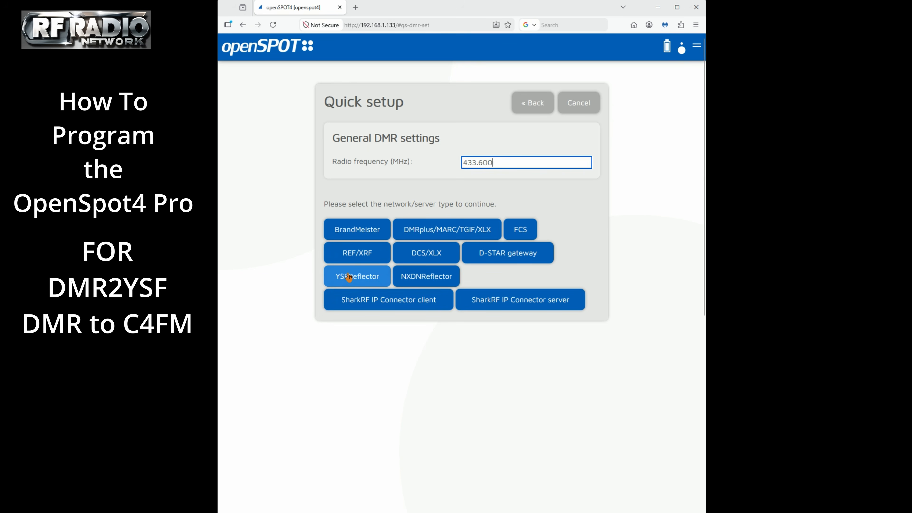
Choose YSFReflector as the network type, select the YSF 27973 server, and connect to it
{"action": "left_click", "coordinate": [349, 276]}
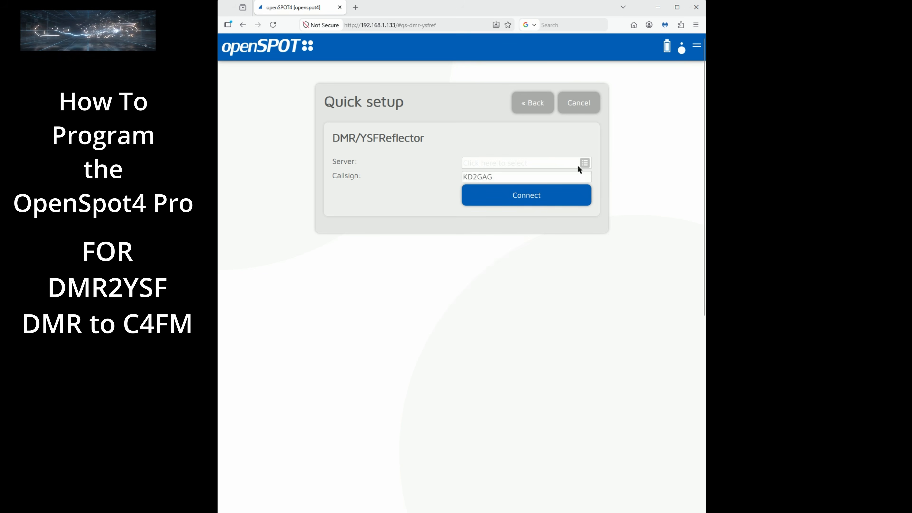
{"action": "left_click", "coordinate": [585, 163]}
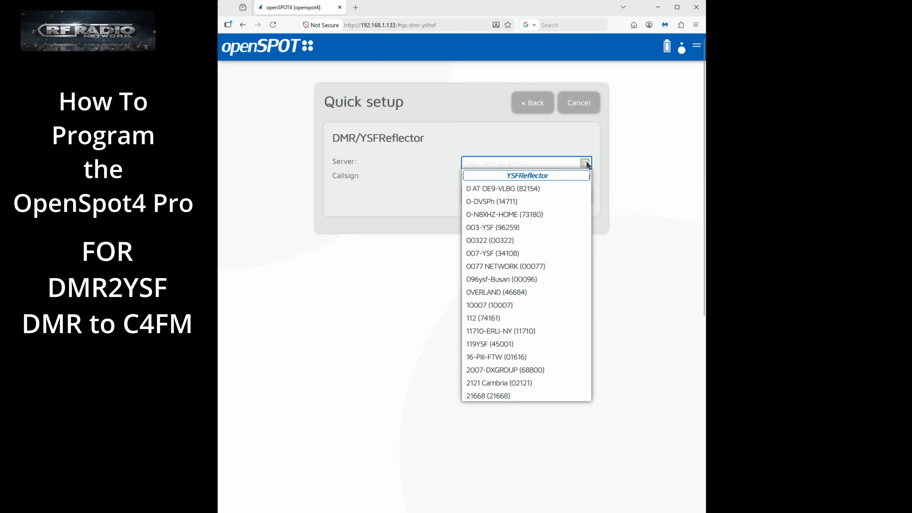
{"action": "left_click", "coordinate": [533, 162]}
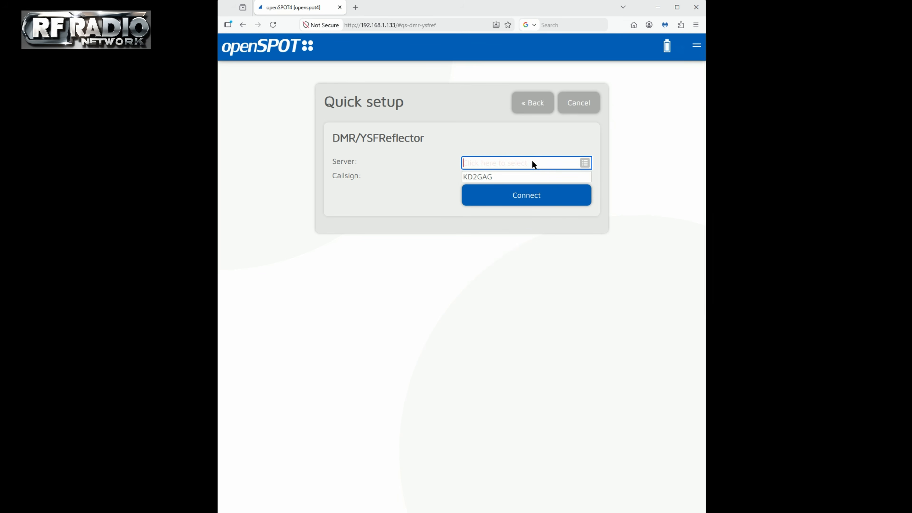
{"action": "type", "text": "em"}
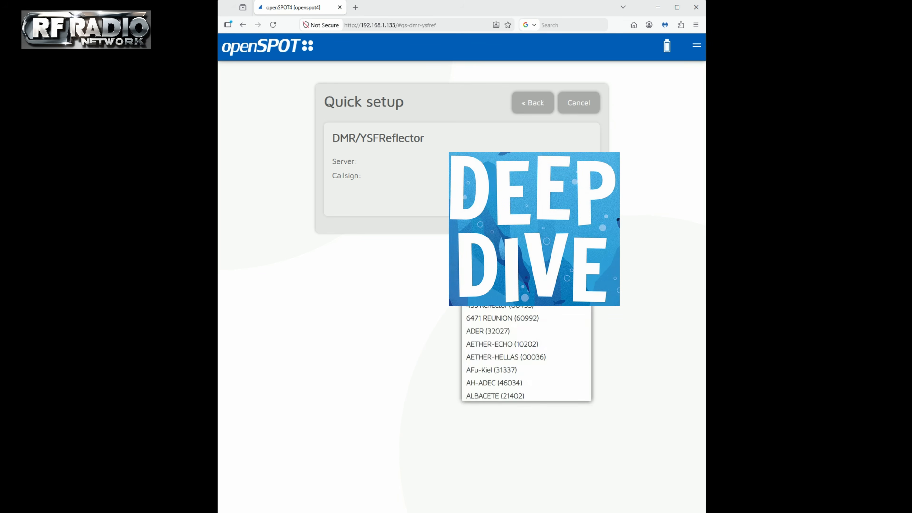
{"action": "type", "text": "c"}
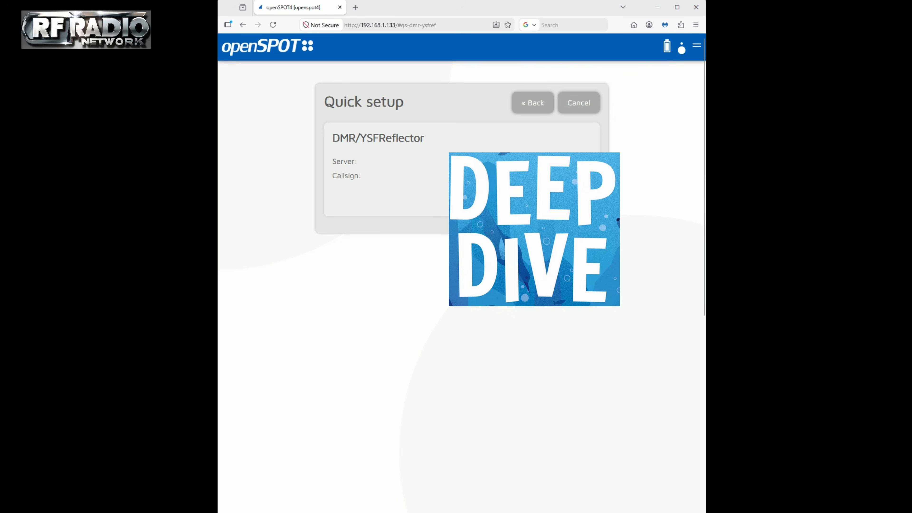
{"action": "left_click", "coordinate": [539, 196]}
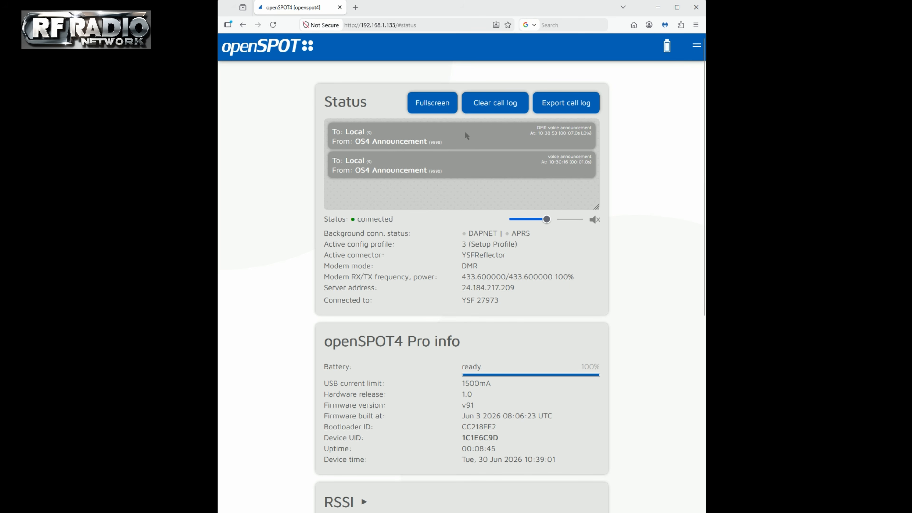
Widen the browser window to fit the full navigation and open the Connectors page
{"action": "scroll", "coordinate": [483, 293], "scroll_direction": "down", "scroll_amount": 5}
{"action": "scroll", "coordinate": [499, 287], "scroll_direction": "up", "scroll_amount": 5}
{"action": "left_click_drag", "start_coordinate": [705, 147], "coordinate": [861, 160]}
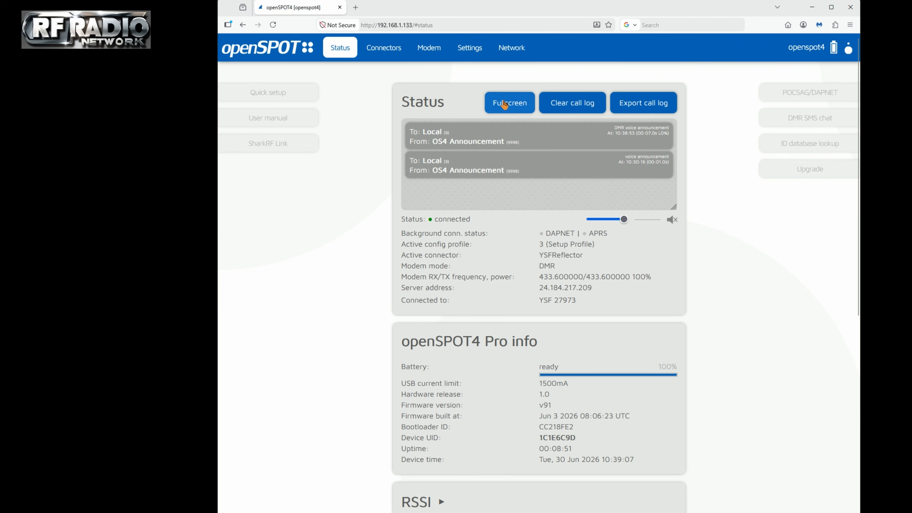
{"action": "left_click", "coordinate": [389, 54]}
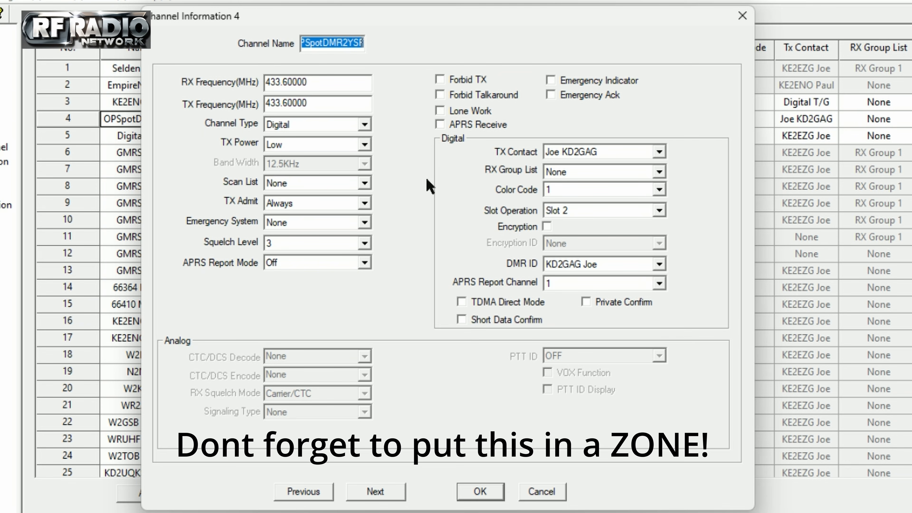
In the radio programming software, check the channel name and the RX and TX frequencies of channel 4
{"action": "left_click", "coordinate": [334, 41]}
{"action": "left_click_drag", "start_coordinate": [326, 34], "coordinate": [249, 31]}
{"action": "left_click", "coordinate": [325, 33]}
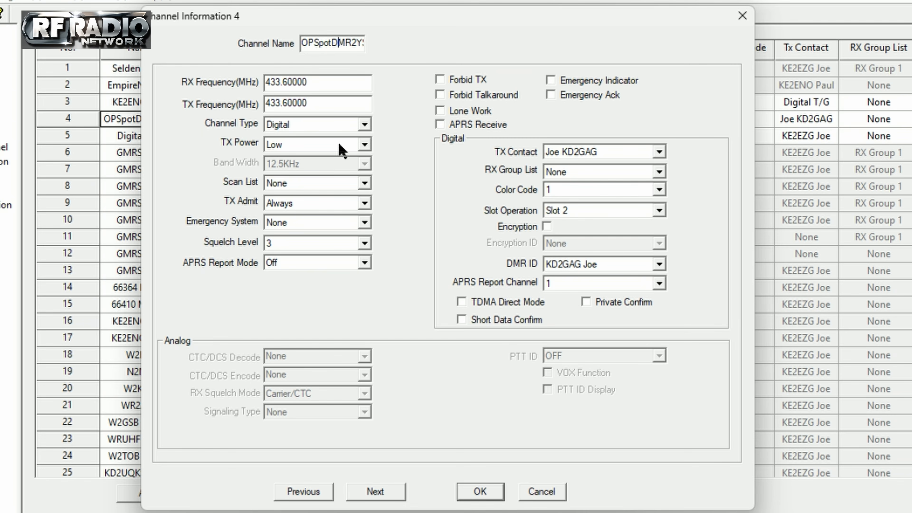
{"action": "left_click_drag", "start_coordinate": [304, 82], "coordinate": [228, 65]}
{"action": "left_click_drag", "start_coordinate": [316, 103], "coordinate": [210, 97]}
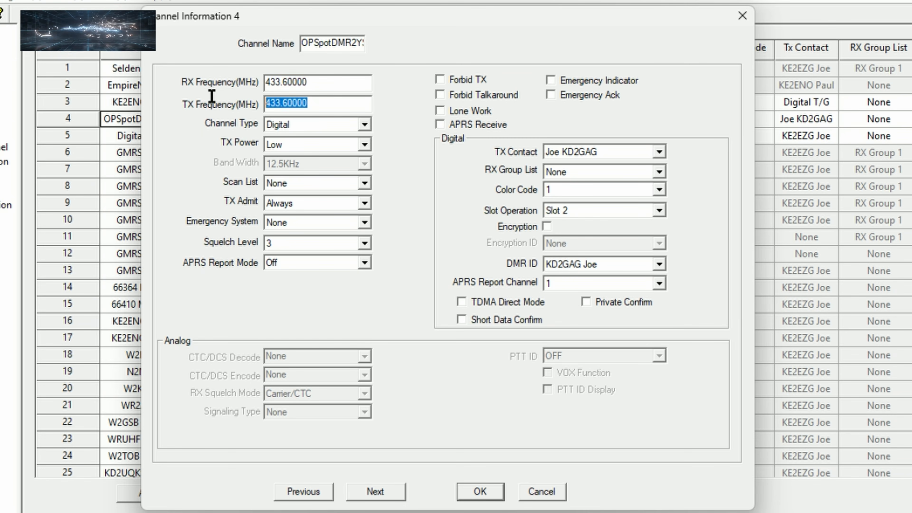
{"action": "left_click", "coordinate": [334, 79]}
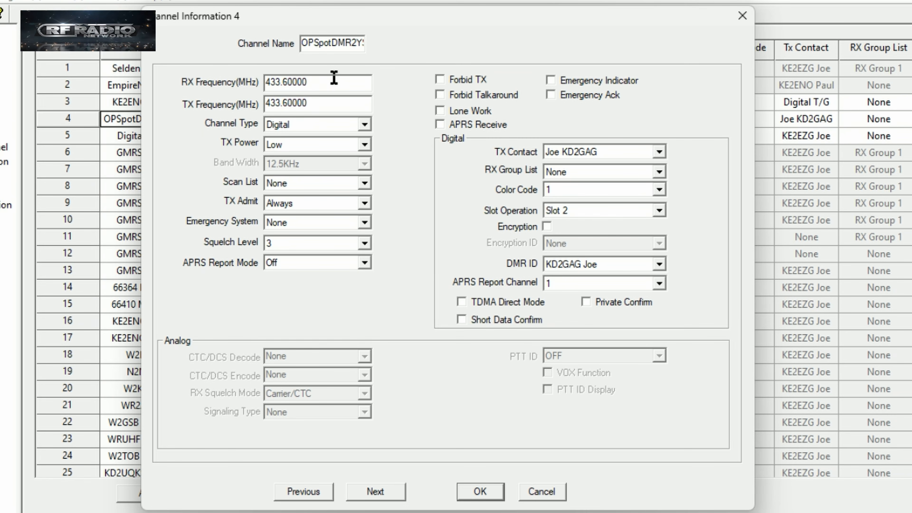